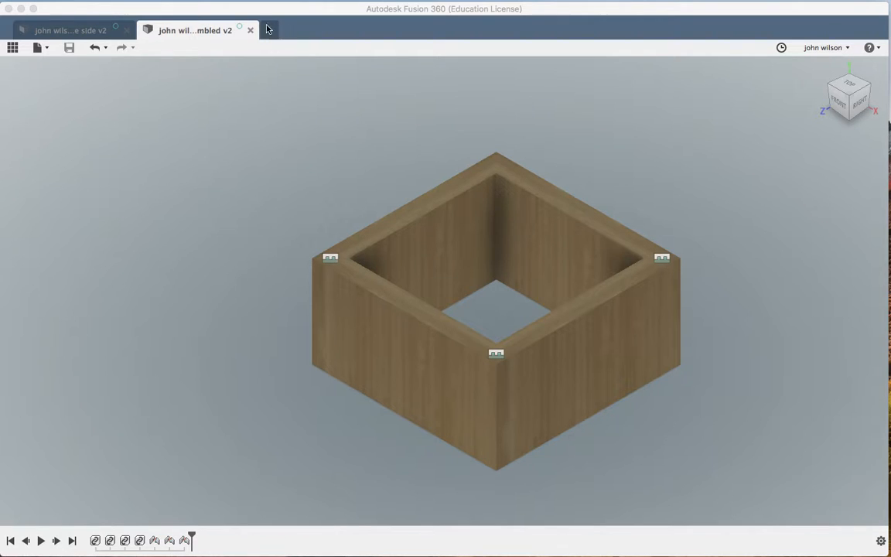
Create a new Untitled design tab next to the candle shade documents
click(272, 31)
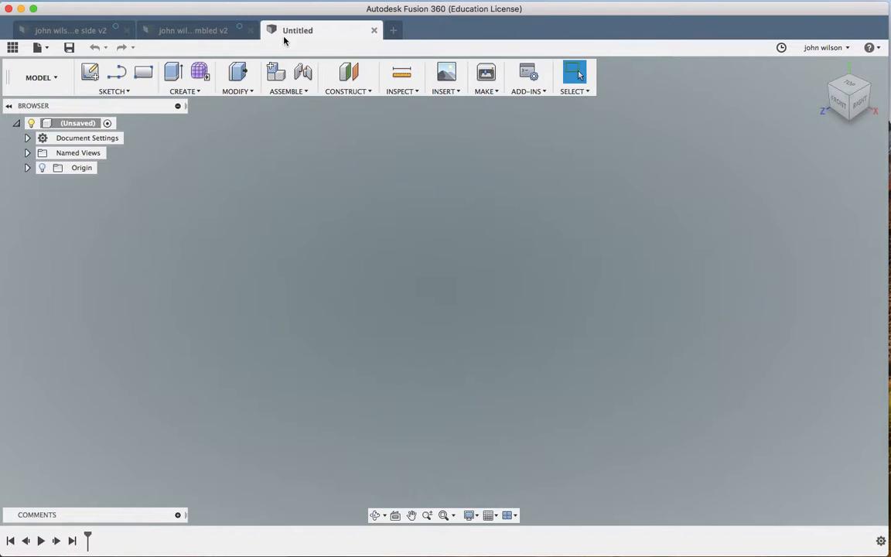
Save the design to y10 candle shade > master, named with the user's name plus 'candle shade plywood'
click(49, 49)
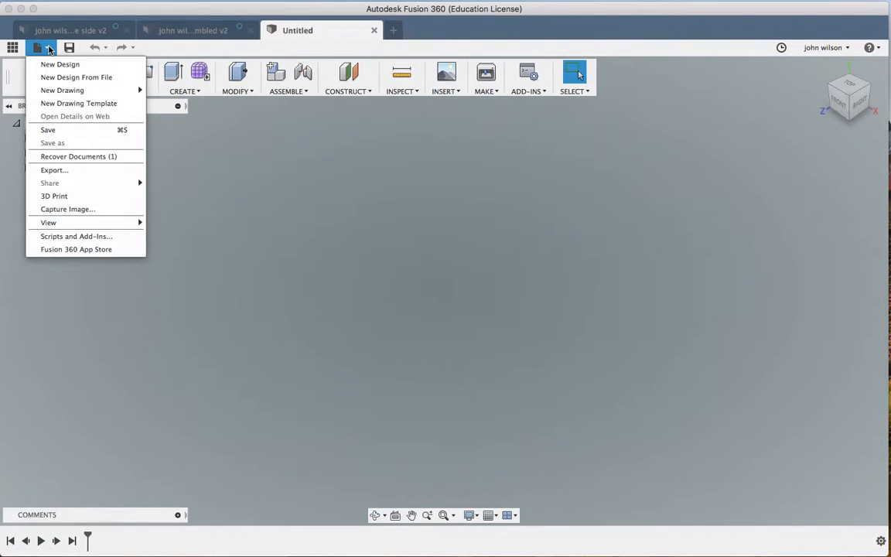
click(66, 129)
text(john wilsp)
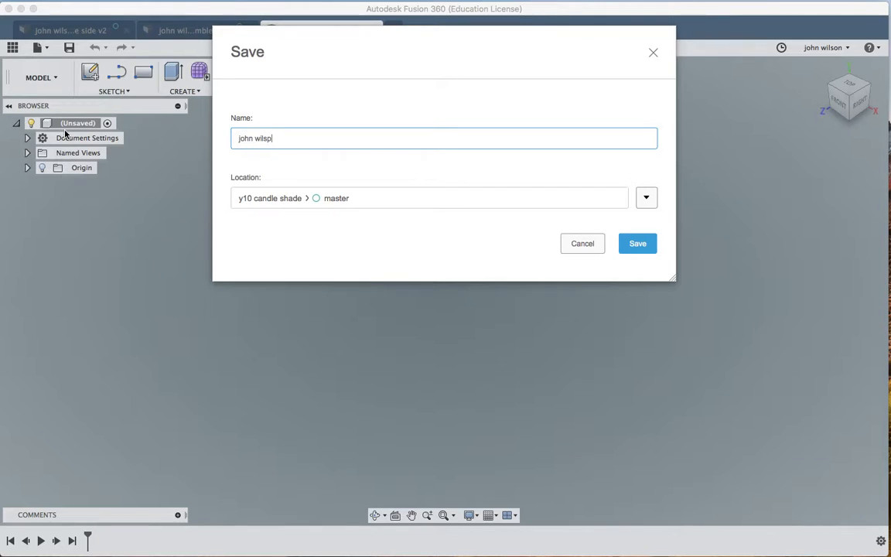
key(BackSpace)
text(on candle shade plywood)
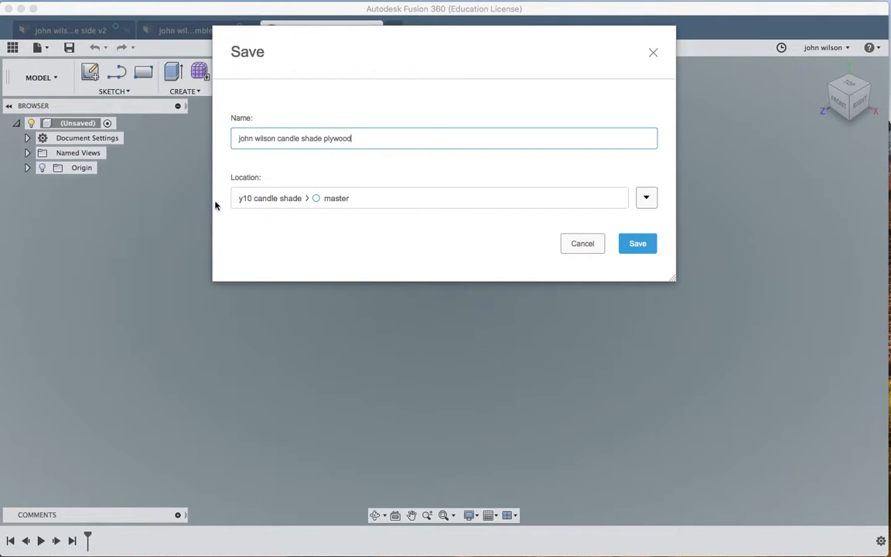
click(647, 198)
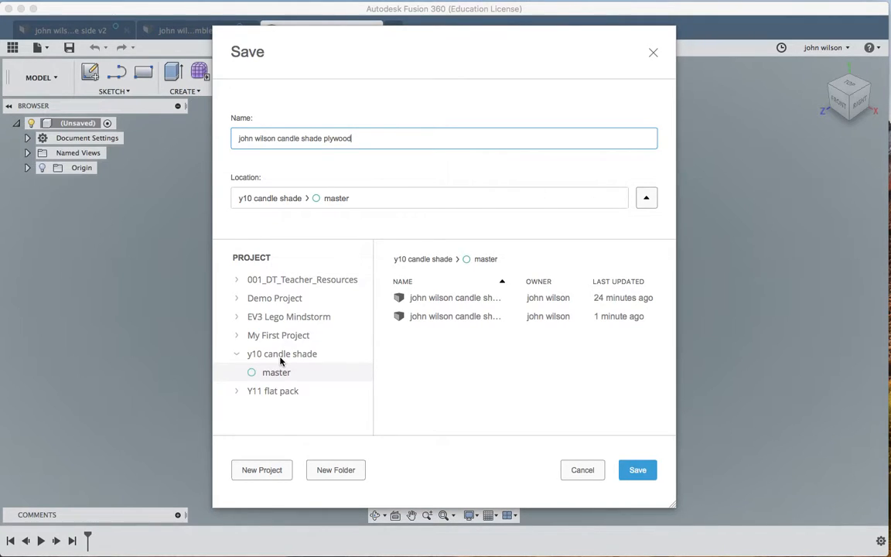
click(645, 474)
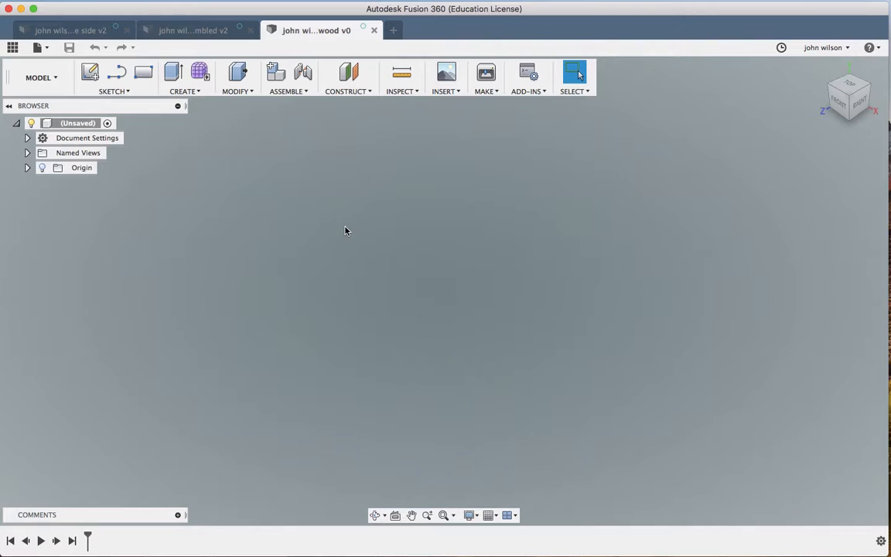
key(r)
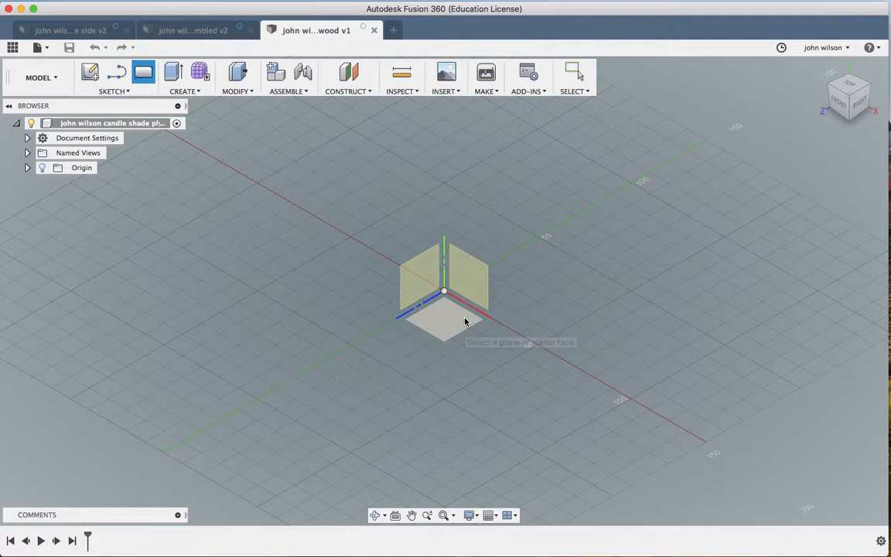
Draw a 96 × 96 mm rectangle from the origin on the ground plane and stop the sketch
click(446, 322)
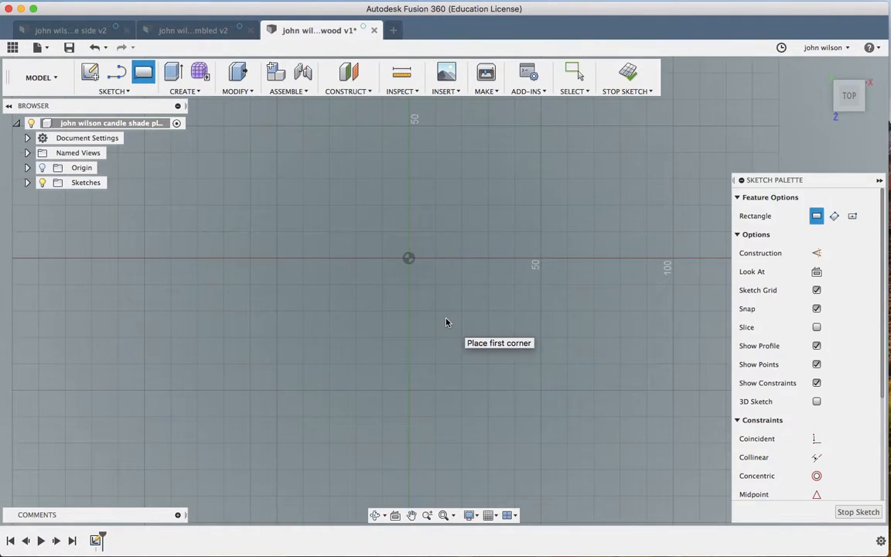
click(409, 259)
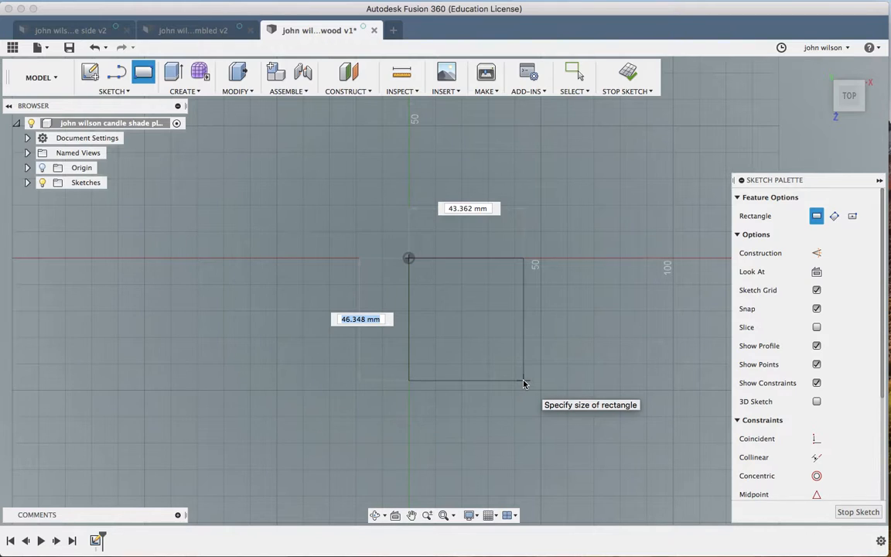
text(96)
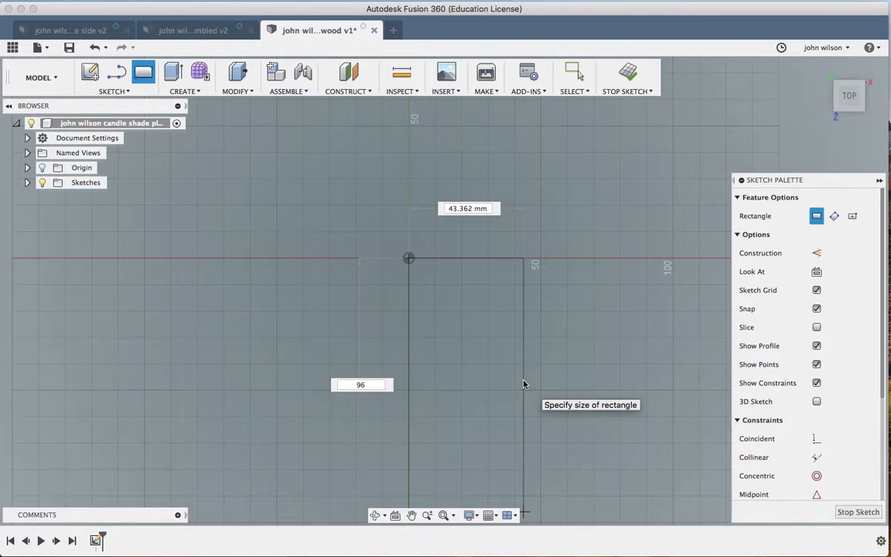
key(Tab)
text(96)
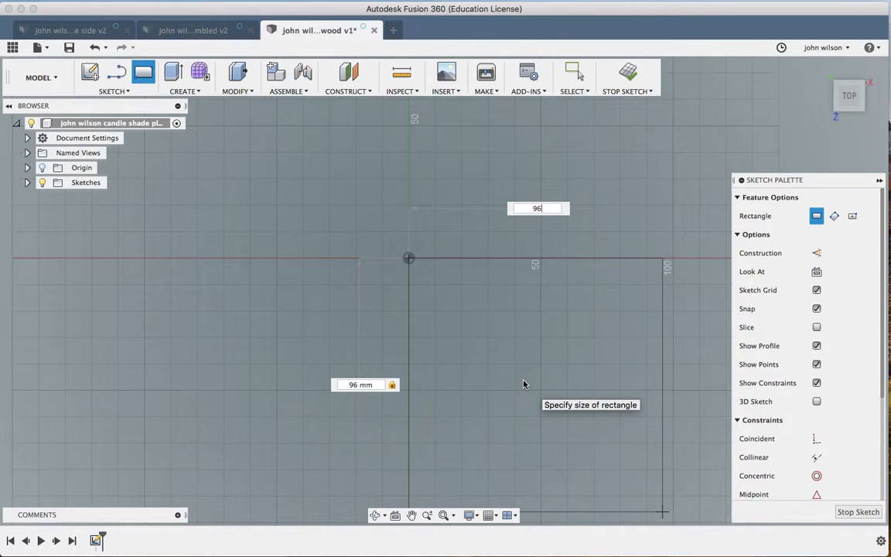
key(Return)
key(Escape)
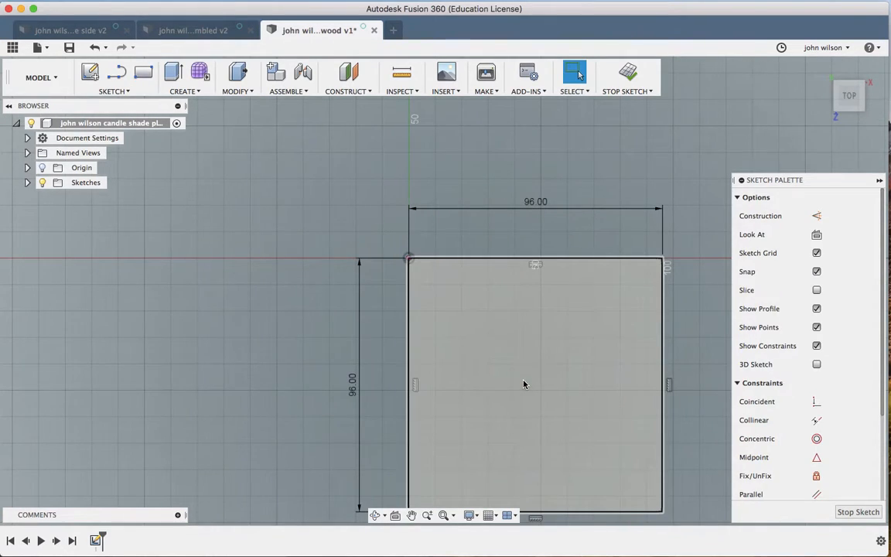
scroll(524, 384, right, 5)
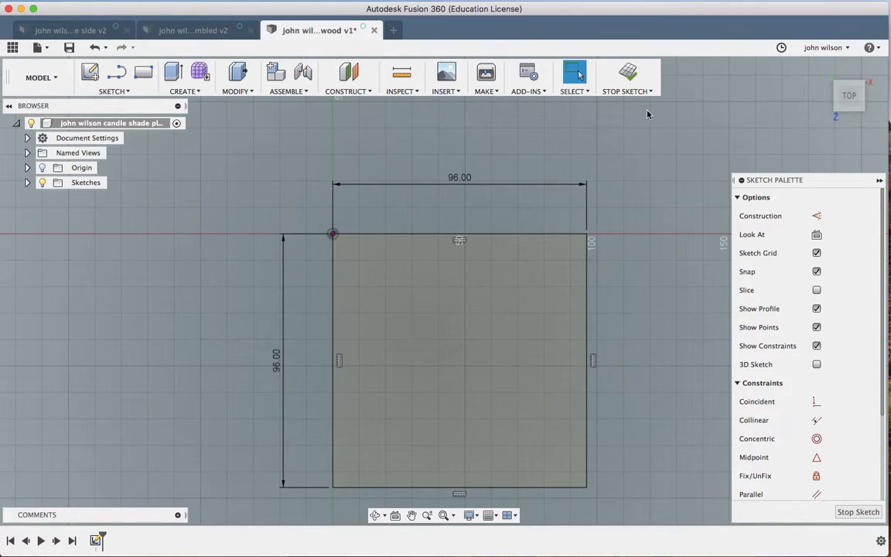
click(630, 74)
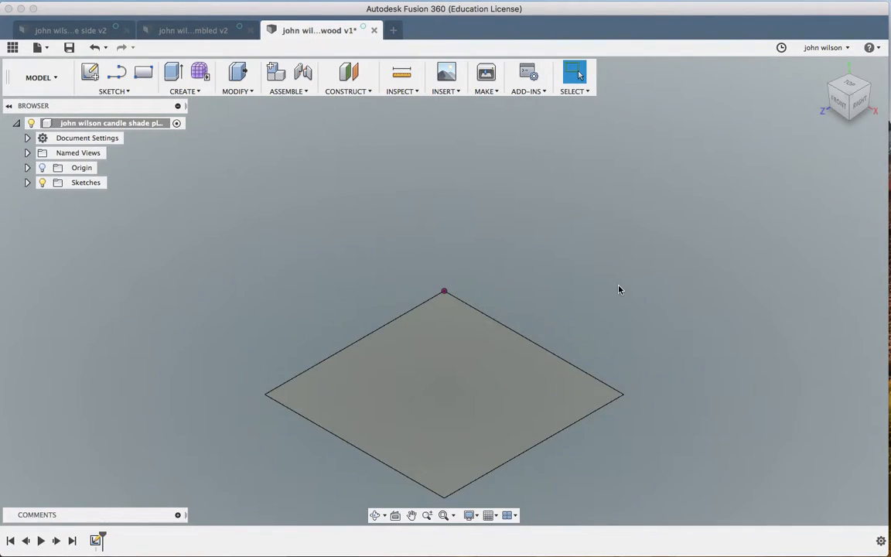
Extrude the square profile 3 mm as a new body to form the plate
key(e)
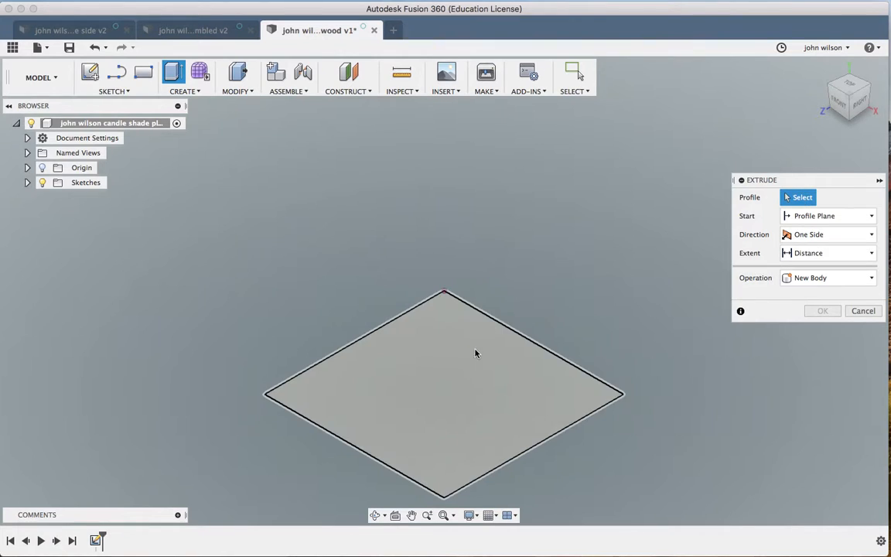
click(474, 358)
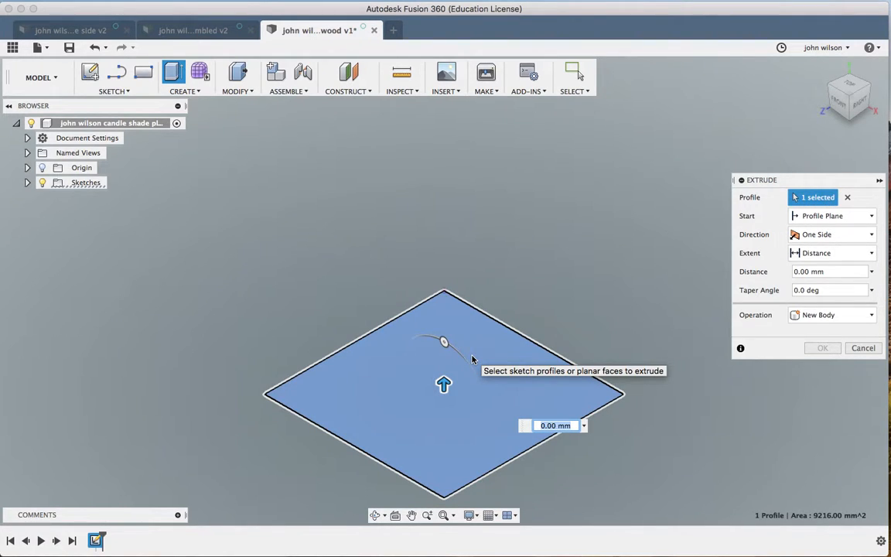
text(3)
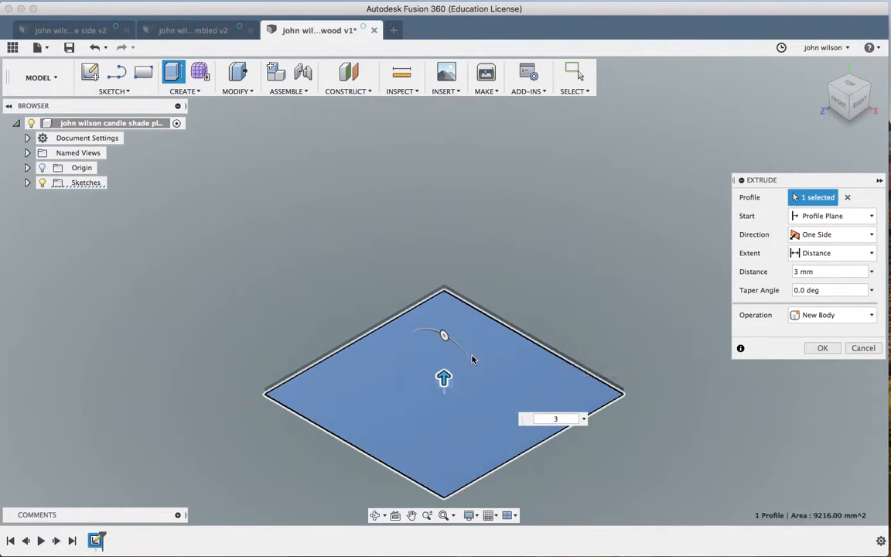
key(Return)
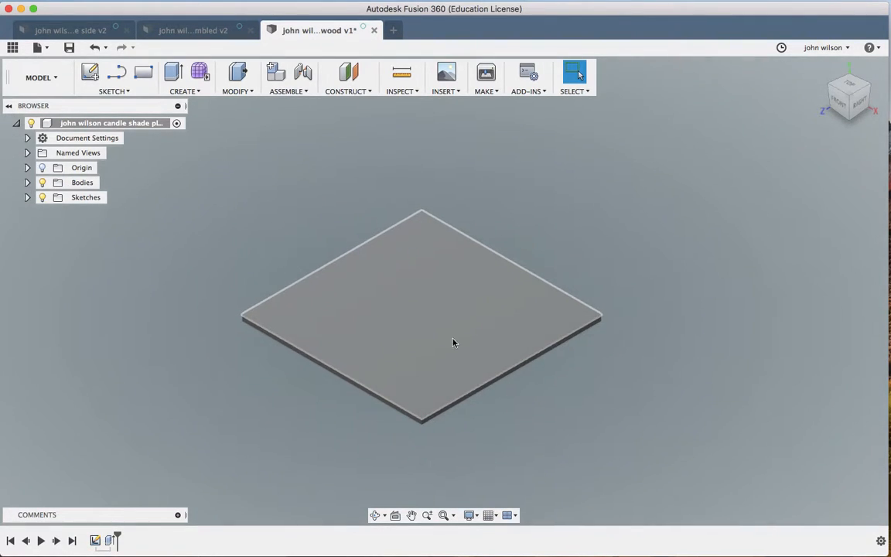
click(237, 91)
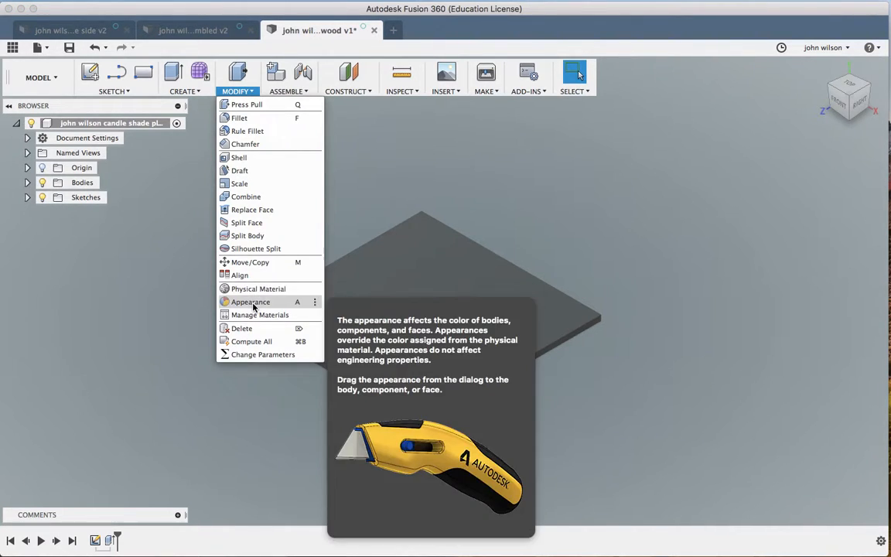
Apply the Oak appearance from the Unfinished wood library to the plate, replacing Cherry
click(236, 301)
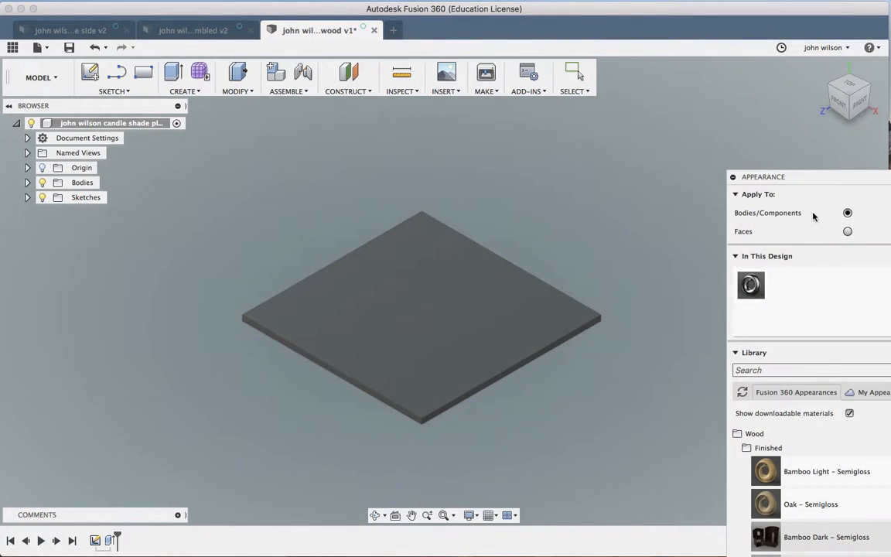
drag(806, 177, 738, 69)
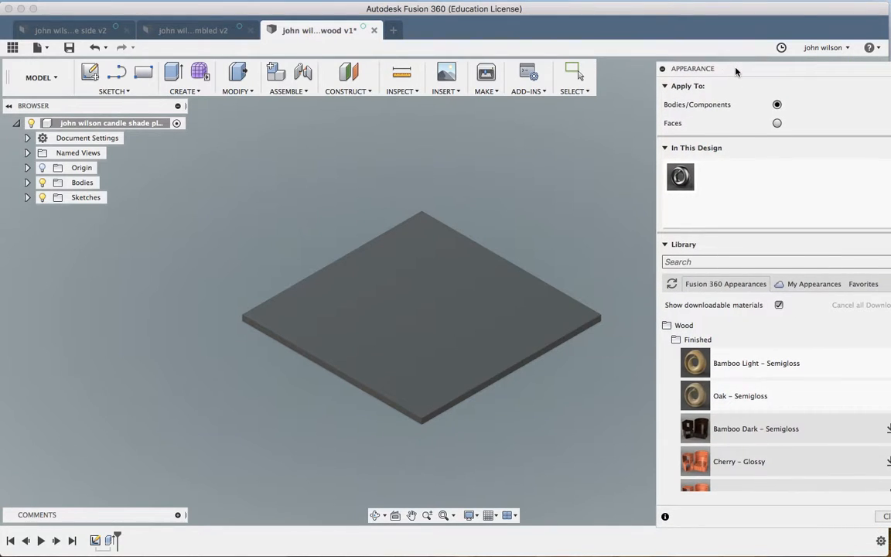
scroll(738, 437, down, 10)
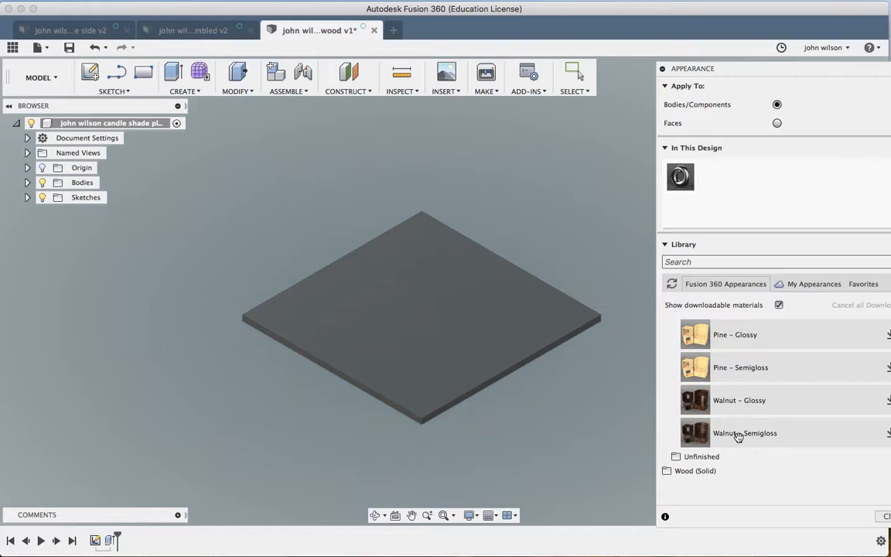
click(694, 456)
scroll(694, 456, down, 3)
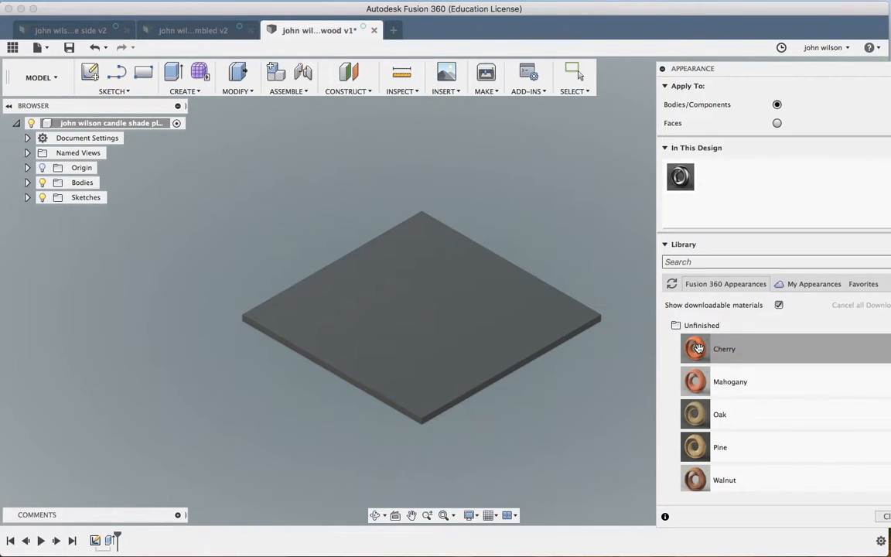
drag(698, 349, 447, 299)
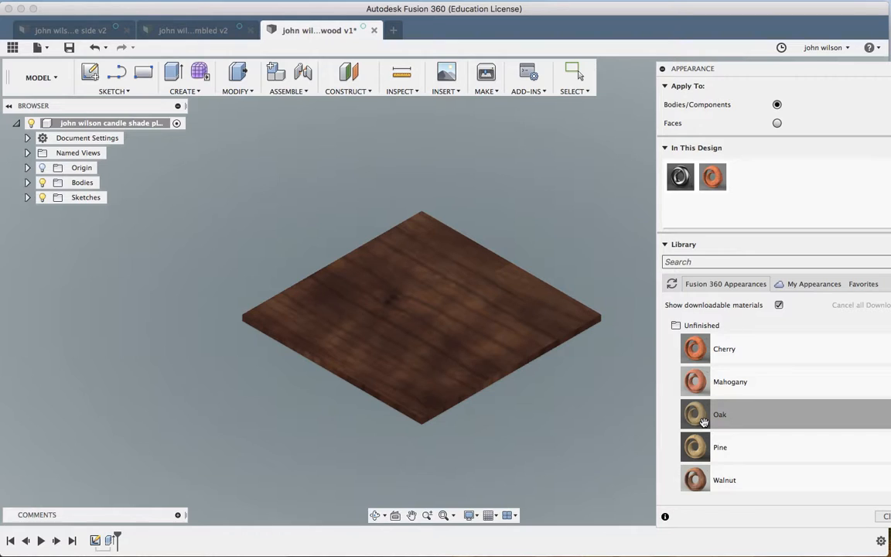
drag(703, 421, 542, 333)
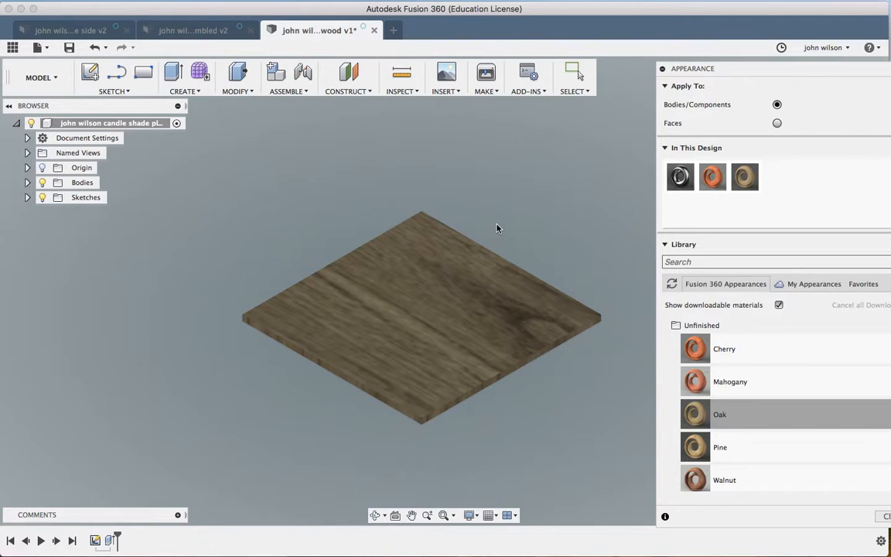
click(69, 48)
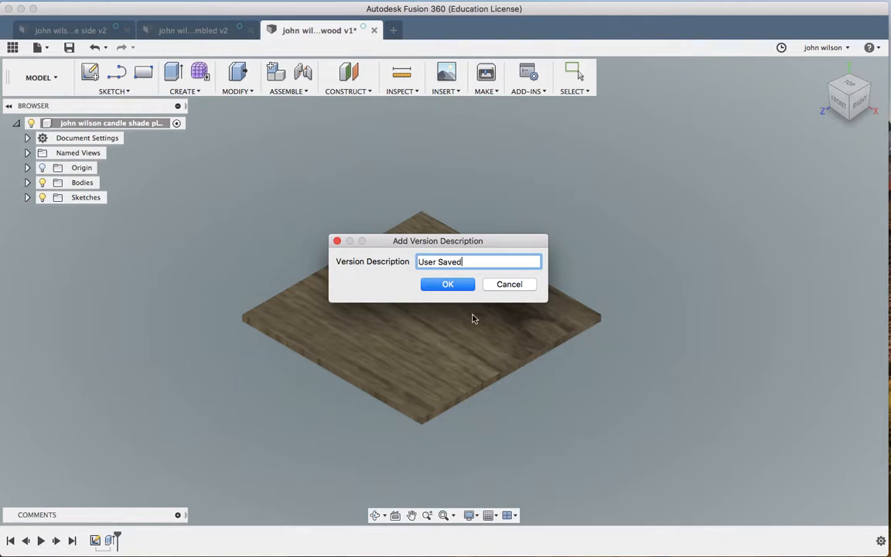
Confirm the new version with the default description and show the Data Panel
click(449, 285)
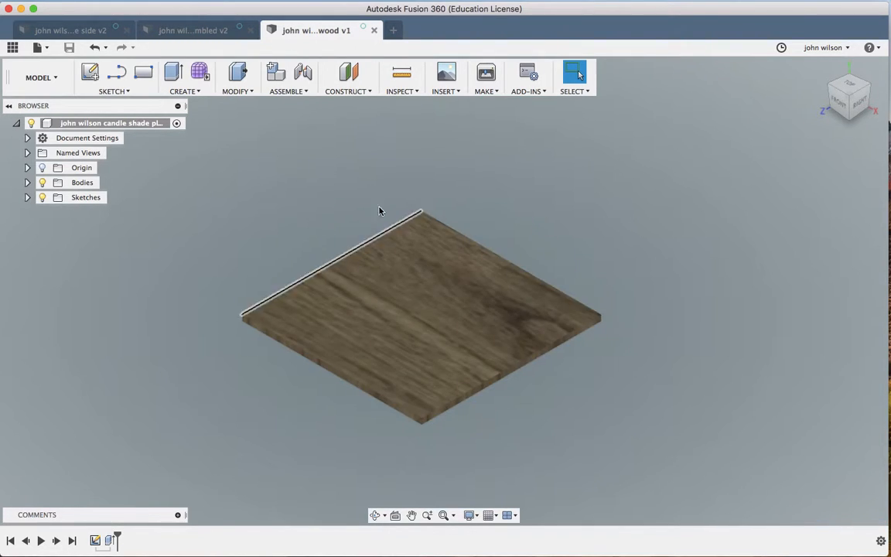
click(13, 49)
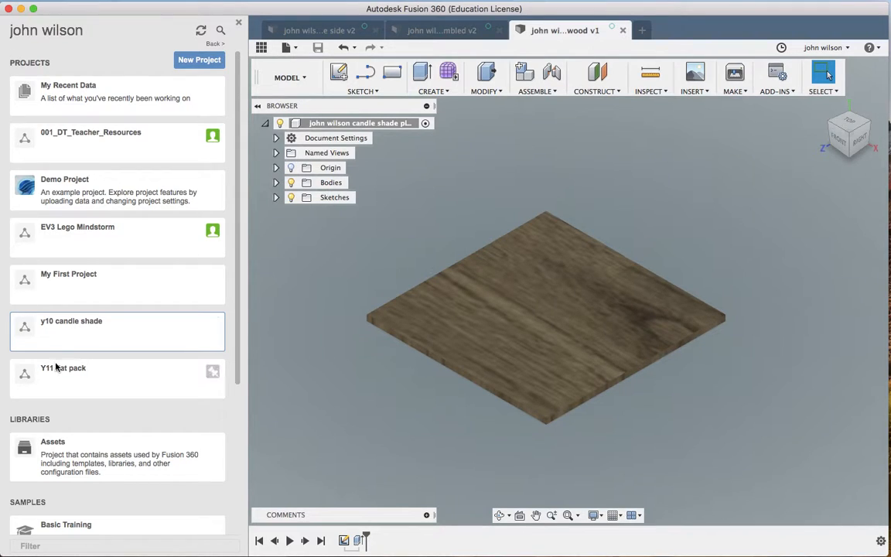
Open the y10 candle shade project and bring the assembled shade design to the front
click(70, 324)
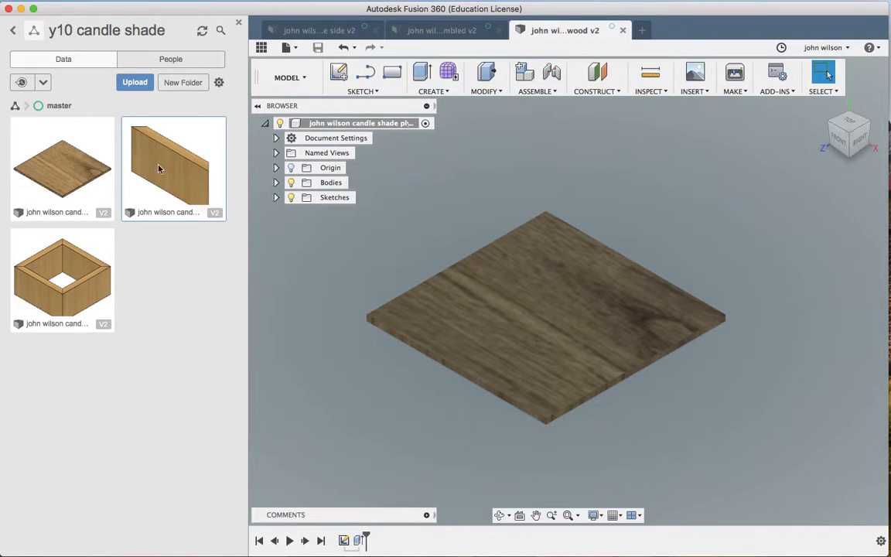
click(429, 35)
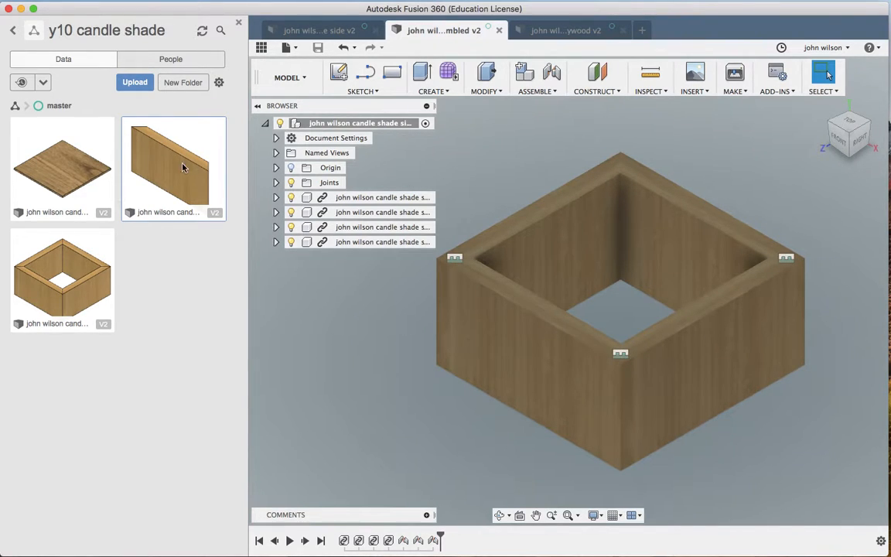
drag(89, 199, 655, 254)
drag(710, 257, 179, 149)
click(325, 31)
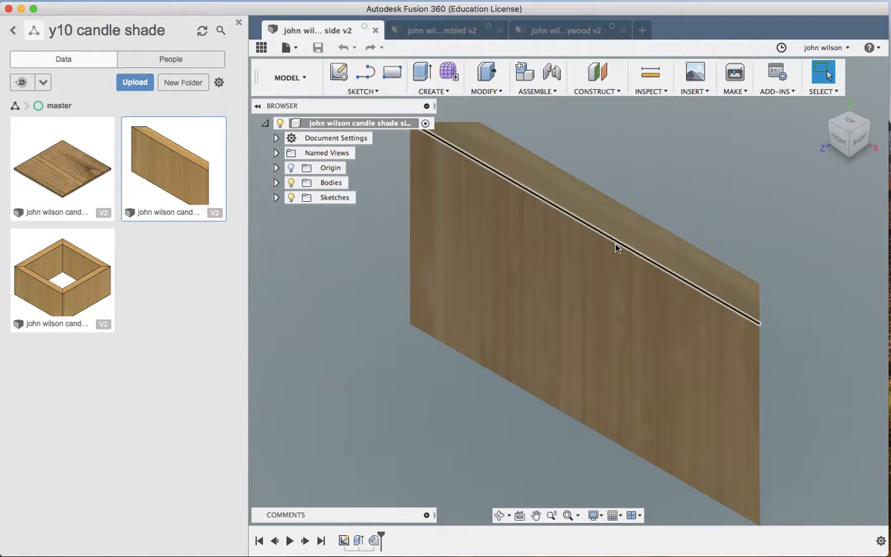
click(464, 31)
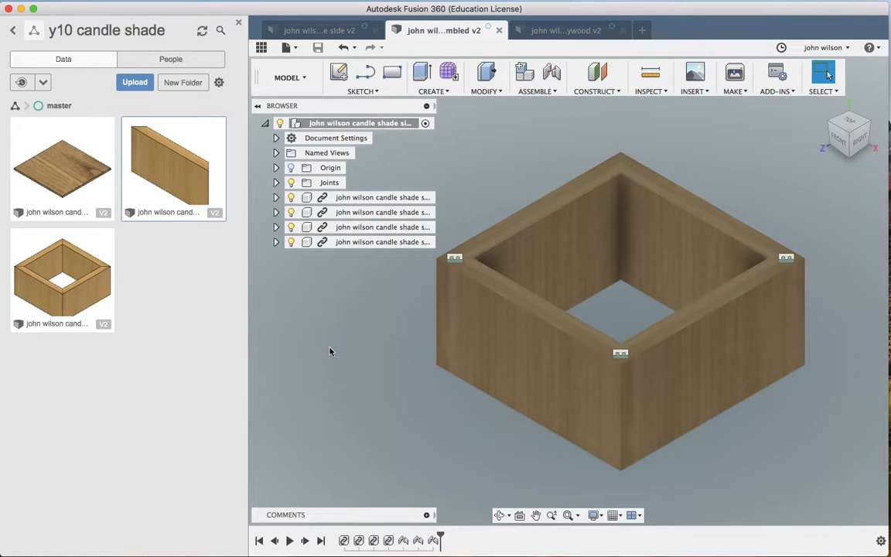
Insert the oak plywood plate into the current assembly, accepting its position beside the box
right_click(83, 190)
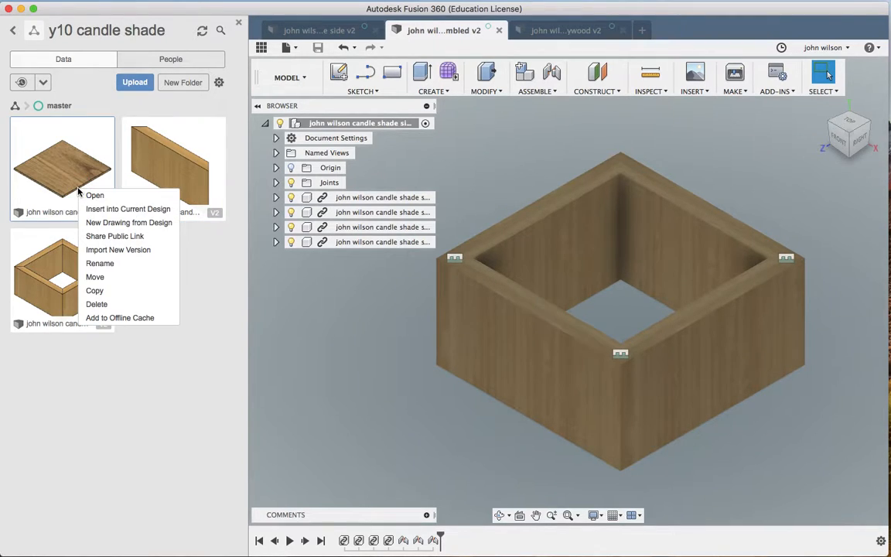
click(108, 211)
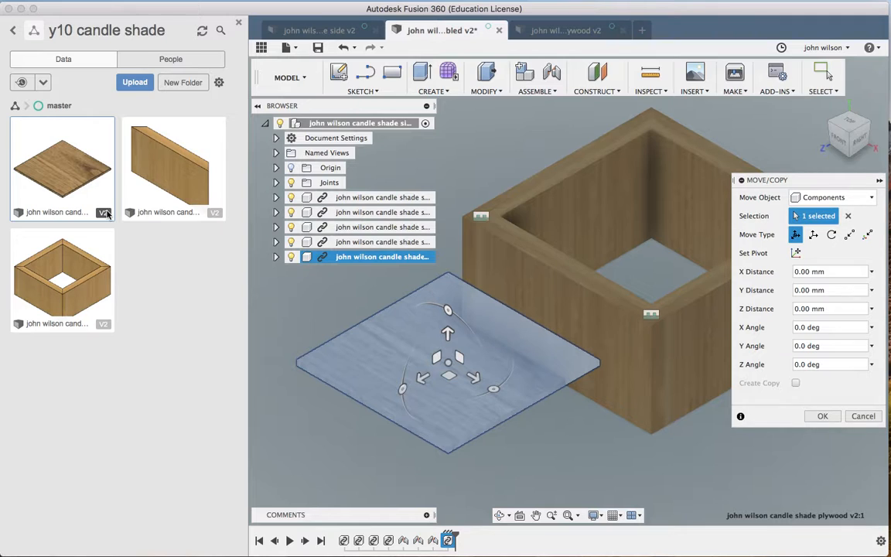
click(824, 416)
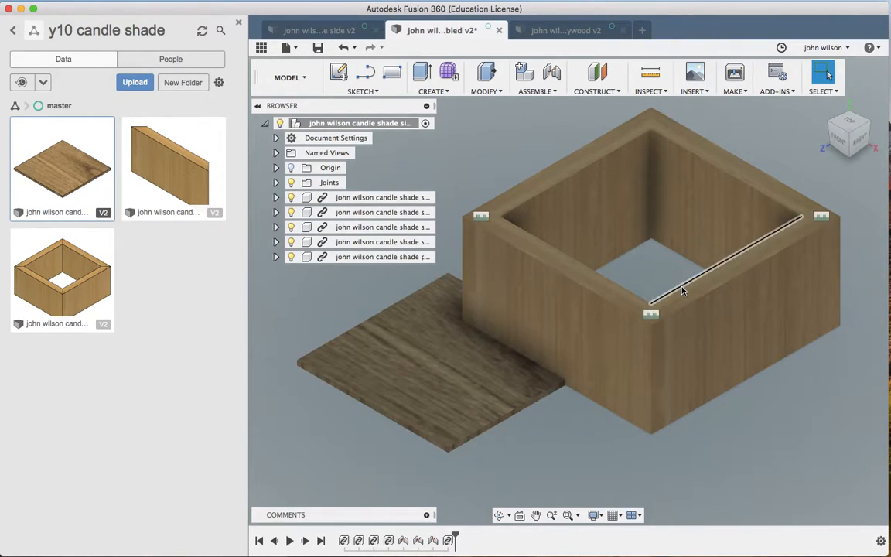
Joint the plate's edge to the box's inner top edge with a -9 mm offset
click(391, 415)
click(568, 266)
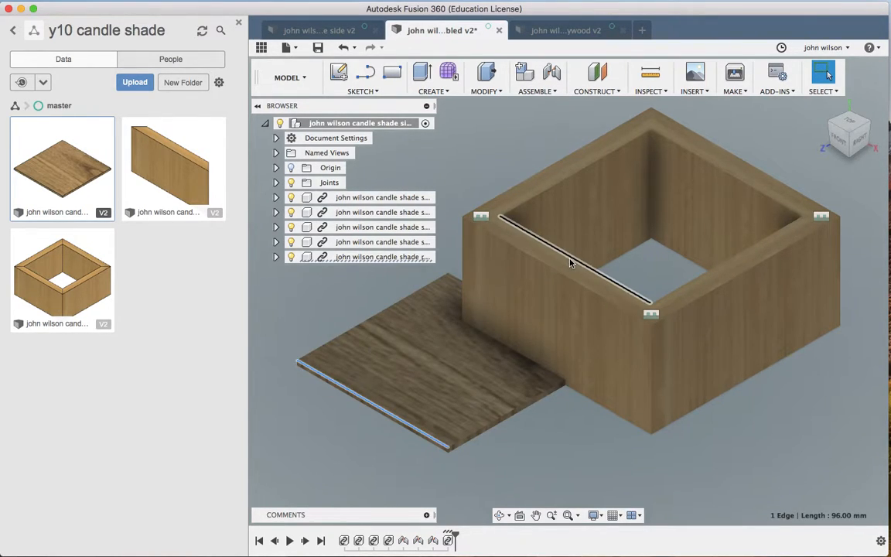
click(368, 320)
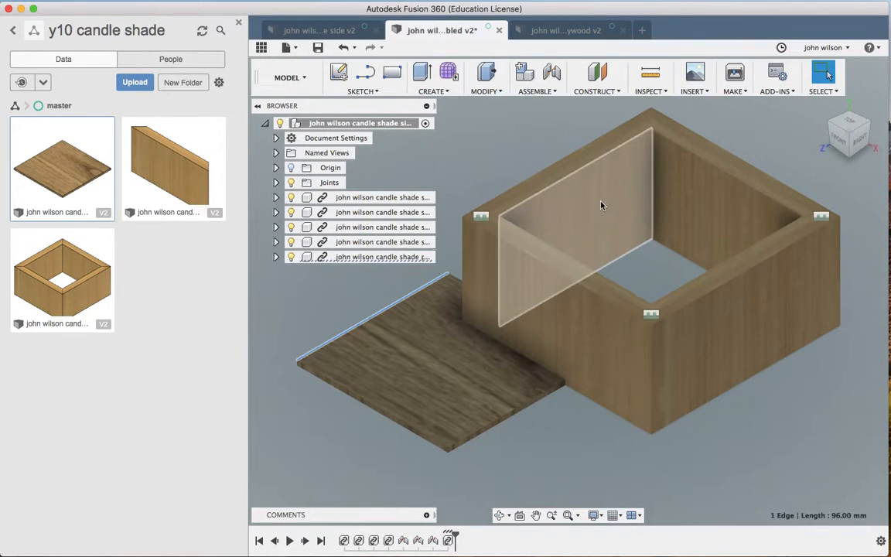
shift+click(568, 183)
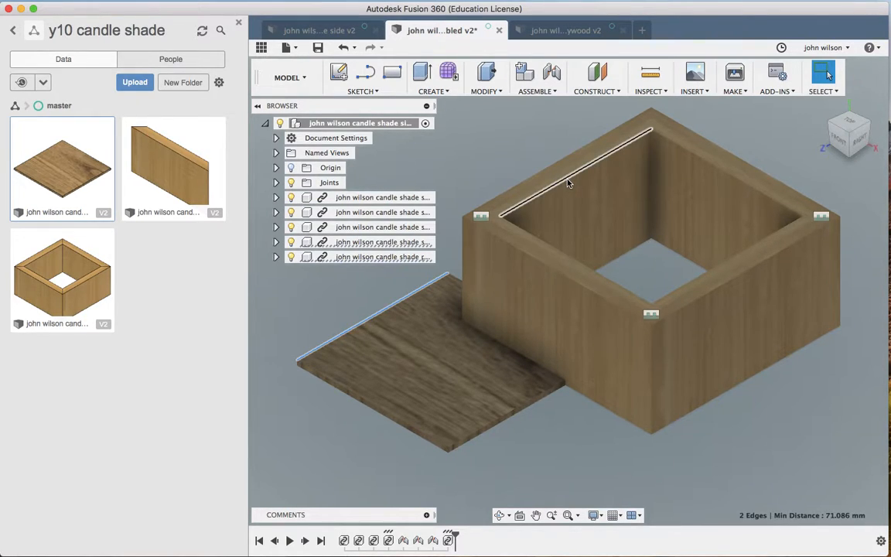
click(537, 91)
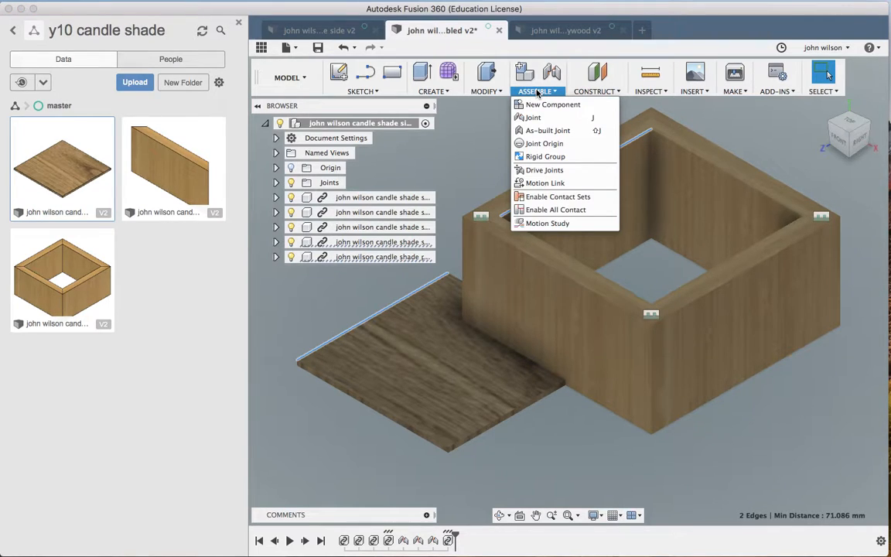
click(534, 118)
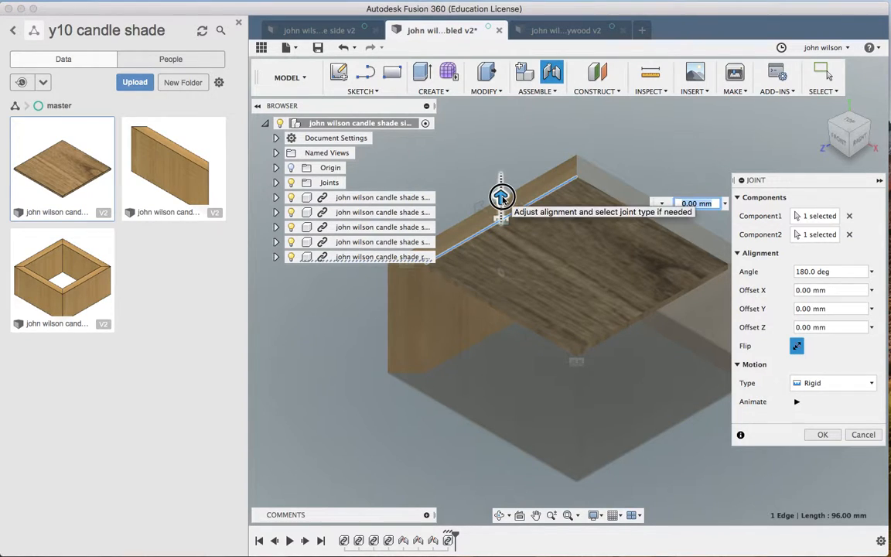
drag(501, 196, 501, 215)
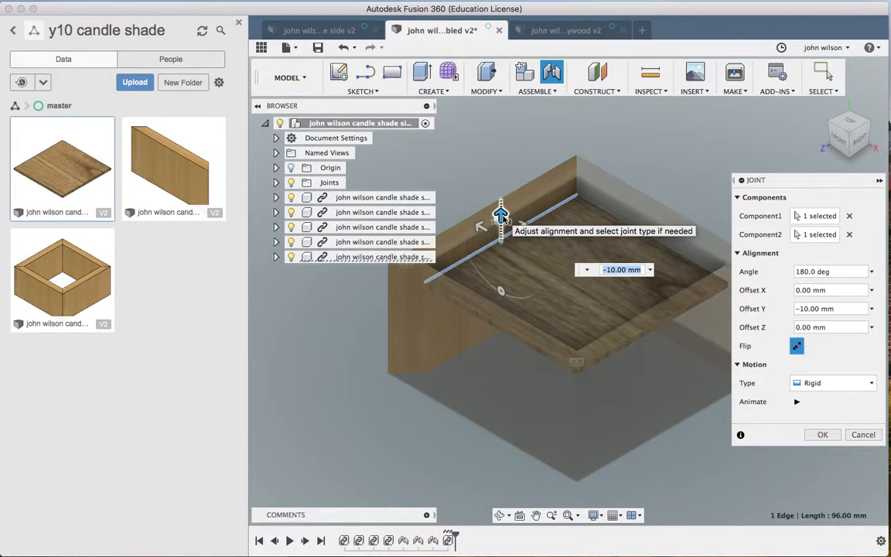
text(-9)
key(Return)
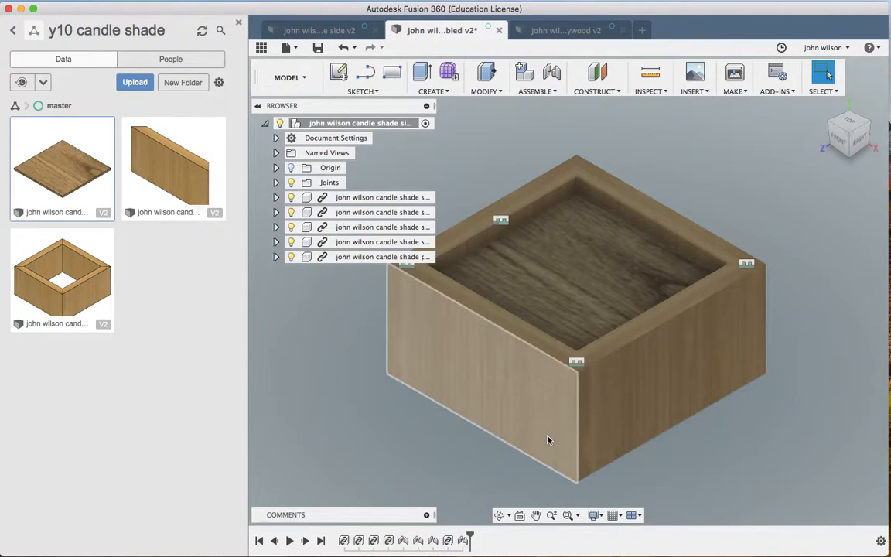
Orbit to inspect the oak base, then save the assembly with the default version description
click(500, 518)
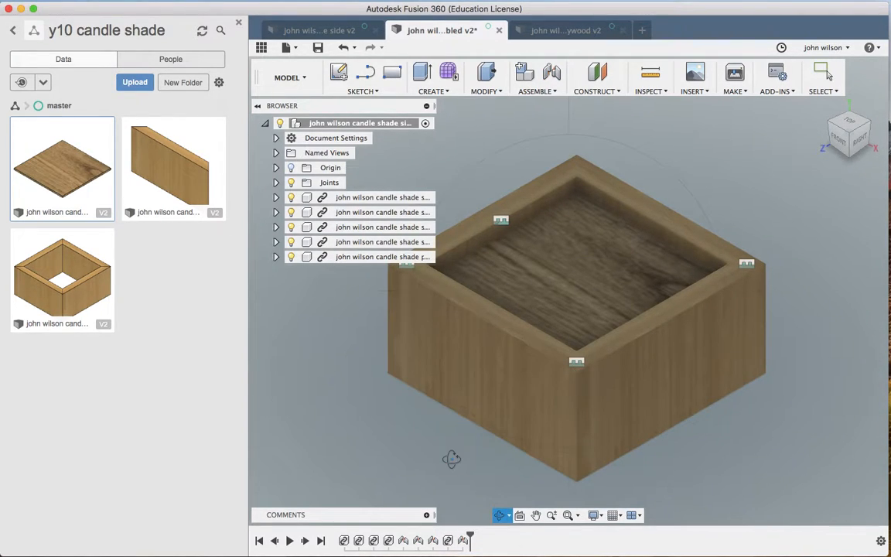
drag(454, 459, 815, 377)
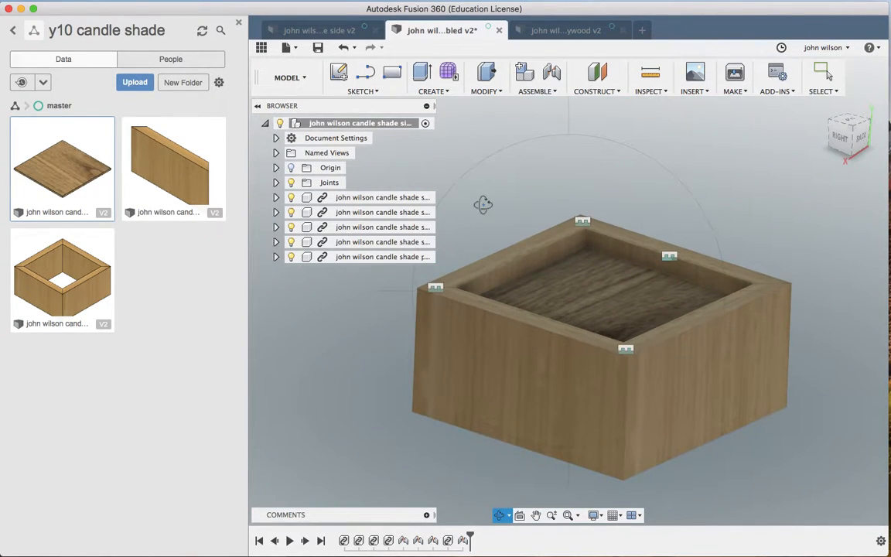
click(319, 49)
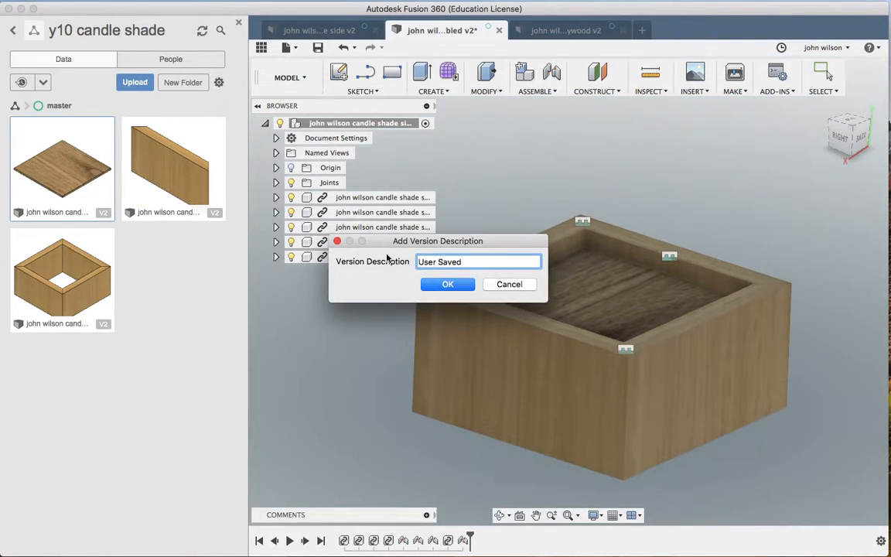
click(451, 284)
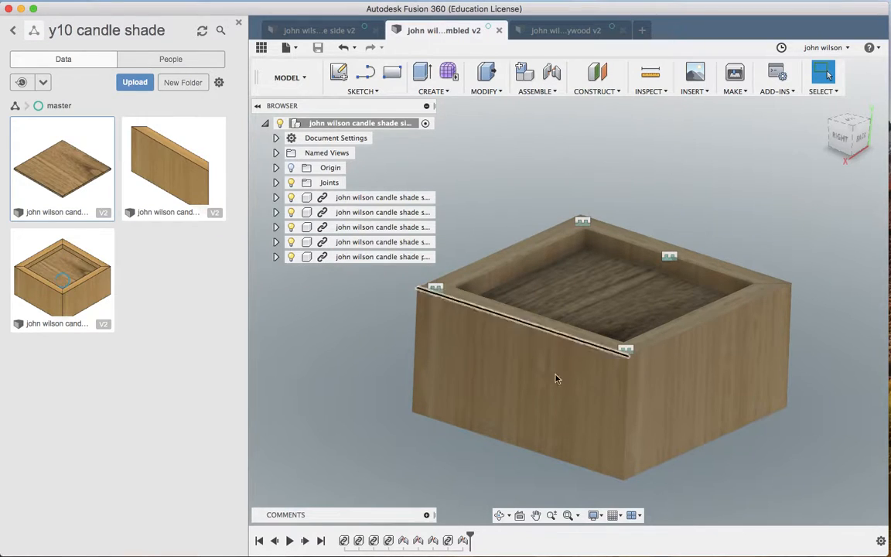